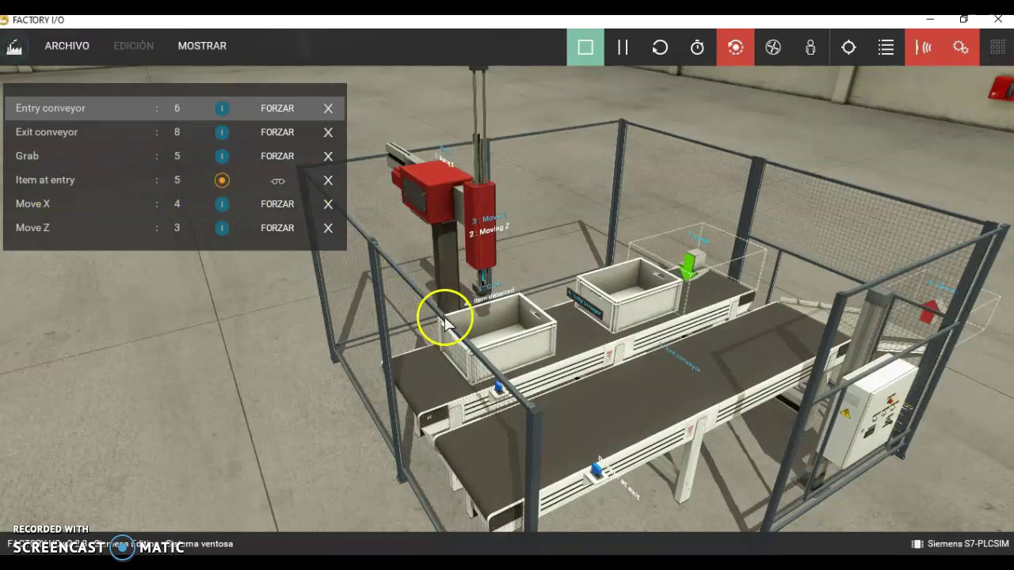
Pick up the box at the entry sensor by lowering Move Z, activating Grab and raising Move Z again
scroll(498, 390, "up", 7)
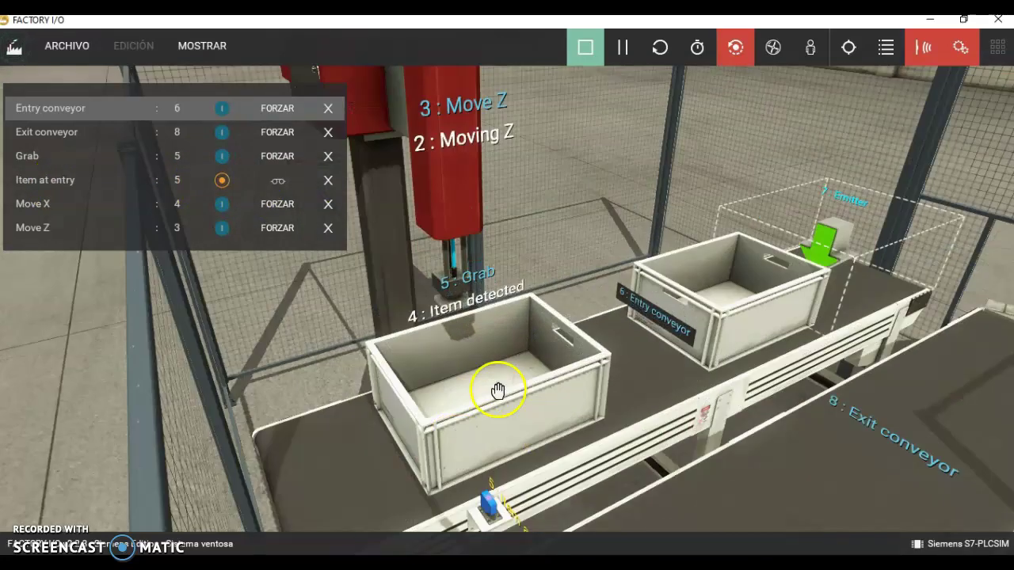
scroll(471, 415, "down", 5)
left_click_drag(466, 425, 498, 436)
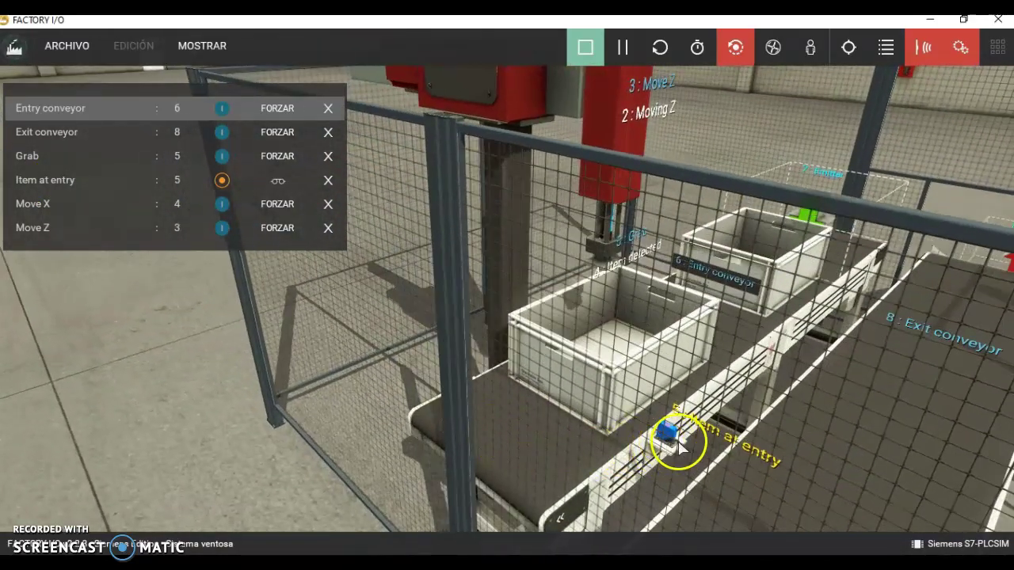
left_click_drag(668, 388, 635, 388)
scroll(592, 367, "down", 5)
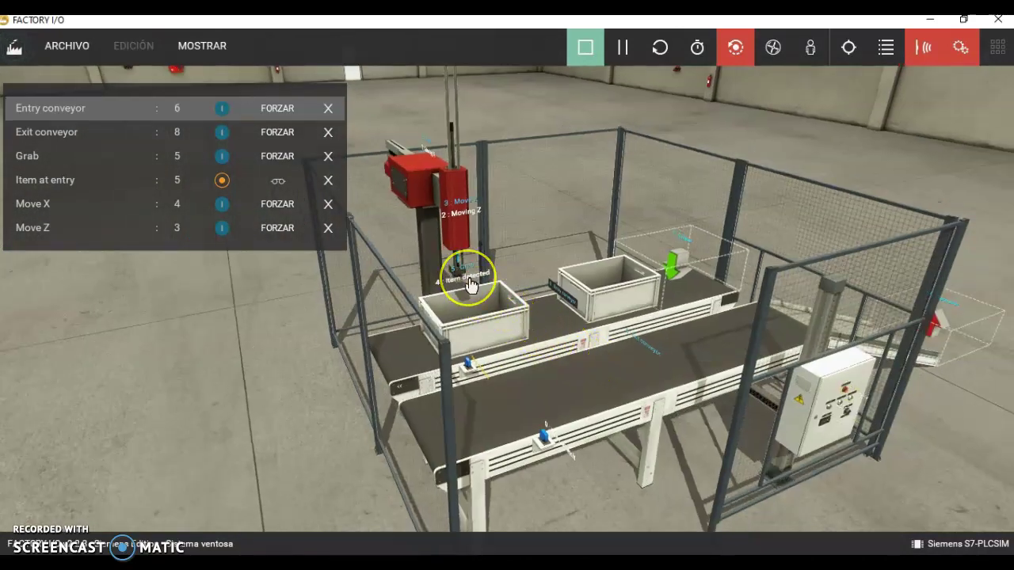
scroll(470, 285, "up", 3)
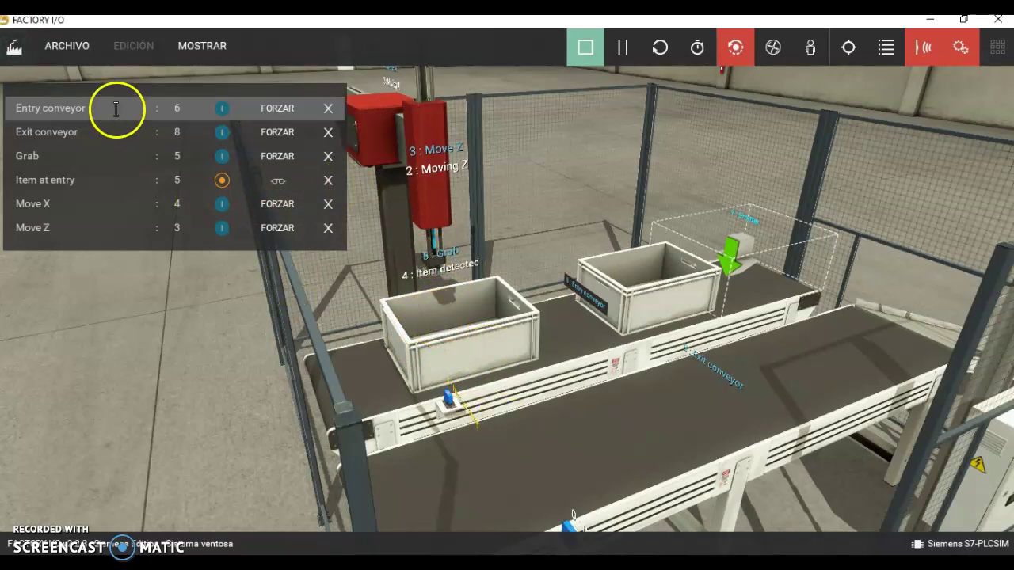
left_click(221, 228)
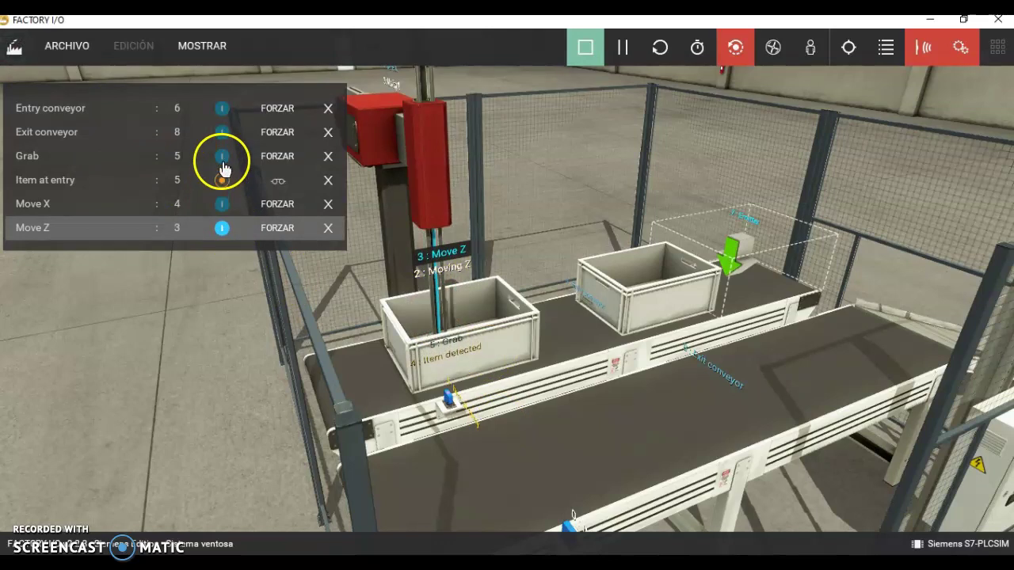
left_click(222, 159)
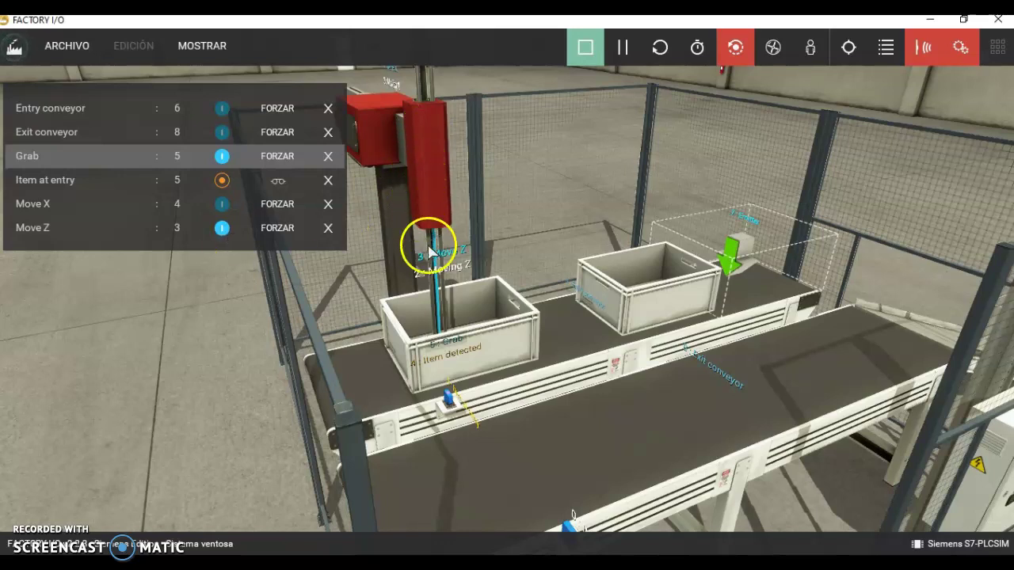
left_click(221, 228)
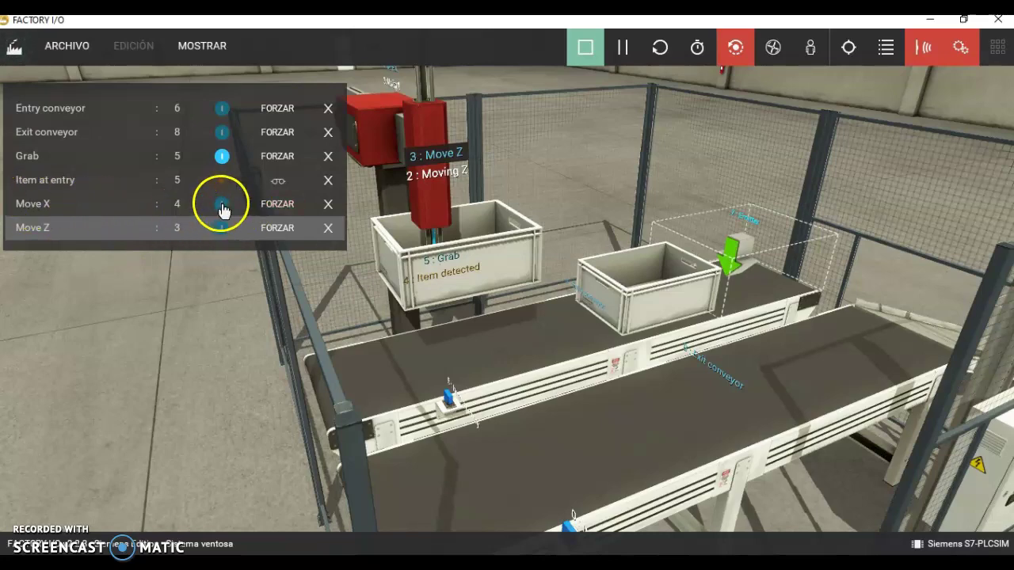
Add the pick-and-place unit's Moving X and Moving Z sensors to the monitored signals list
scroll(403, 198, "up", 3)
scroll(403, 198, "down", 5)
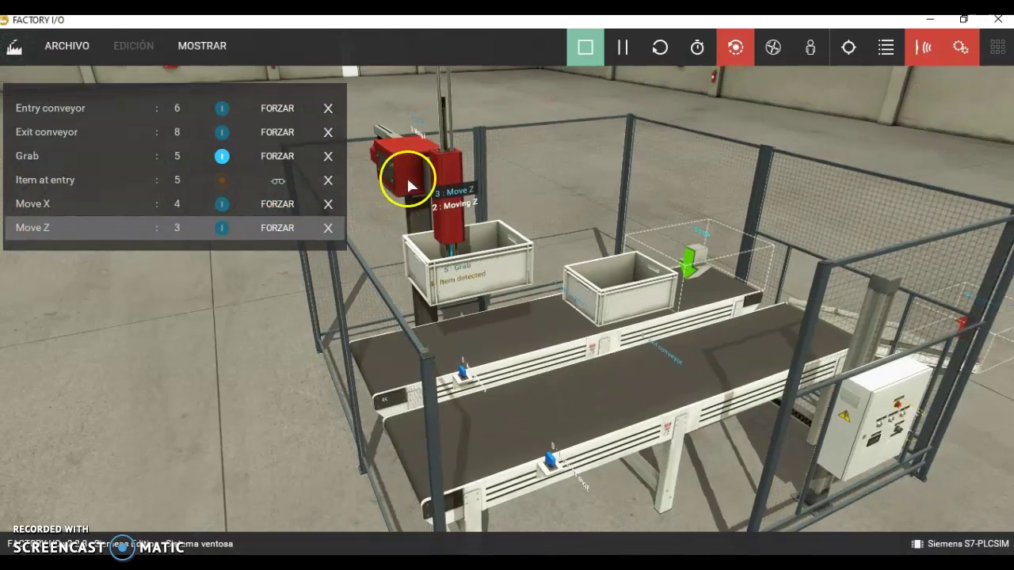
left_click(413, 132)
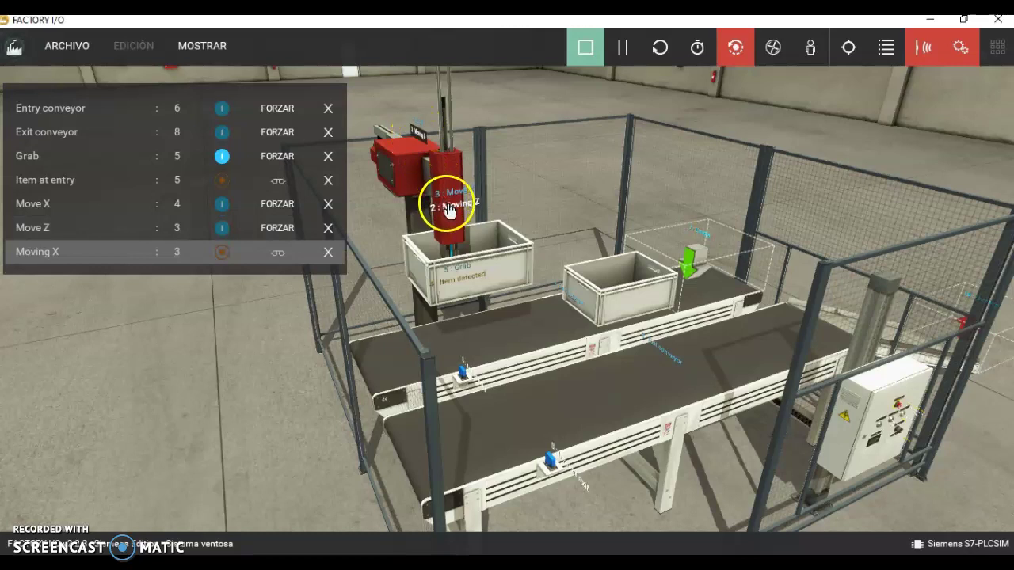
left_click(448, 208)
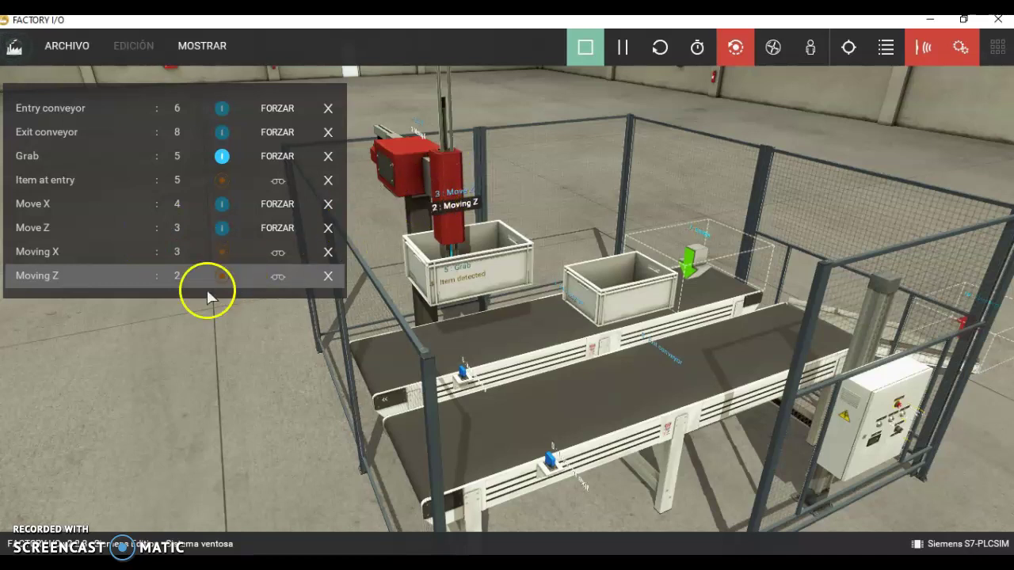
Set the held box down on the exit conveyor by activating Move X and Move Z, and release Grab
left_click(222, 204)
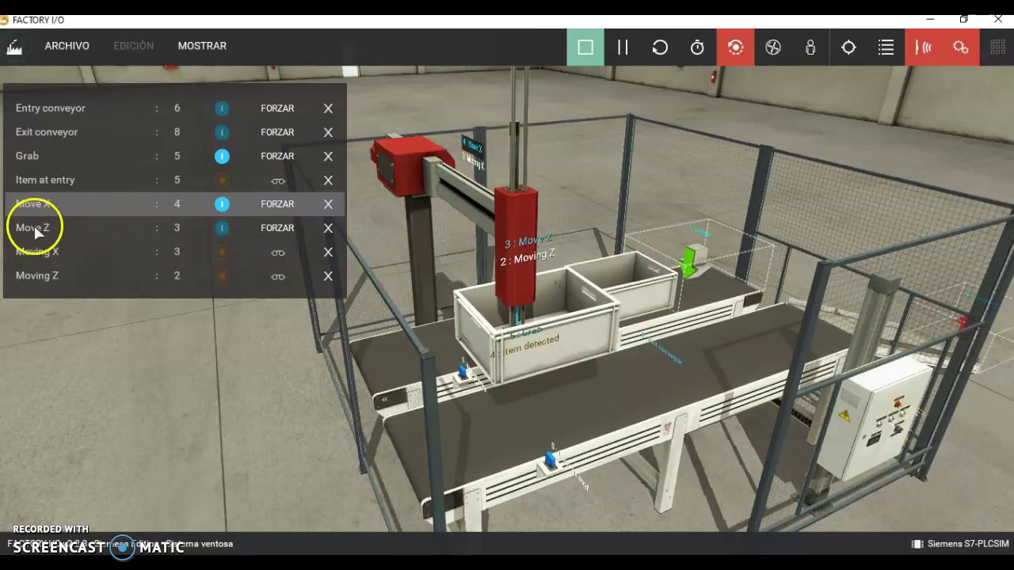
left_click(222, 227)
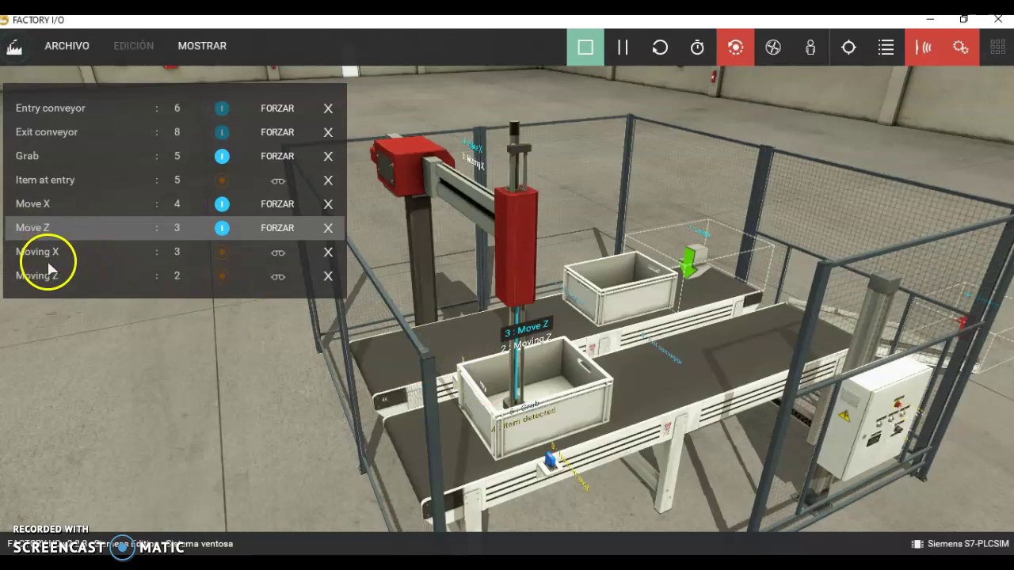
left_click(221, 157)
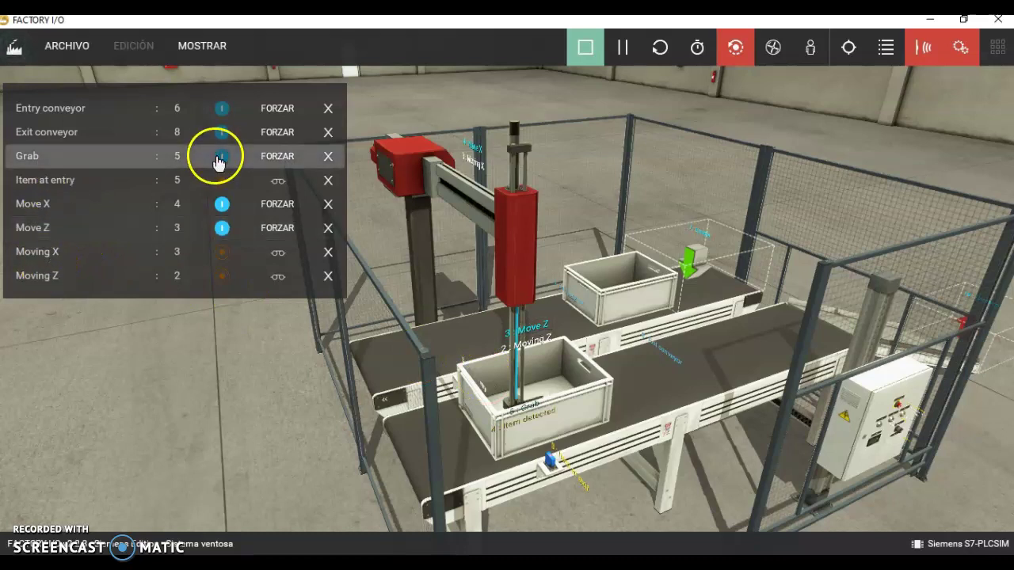
Return the empty gripper to its home position by deactivating Move Z and Move X
left_click(220, 229)
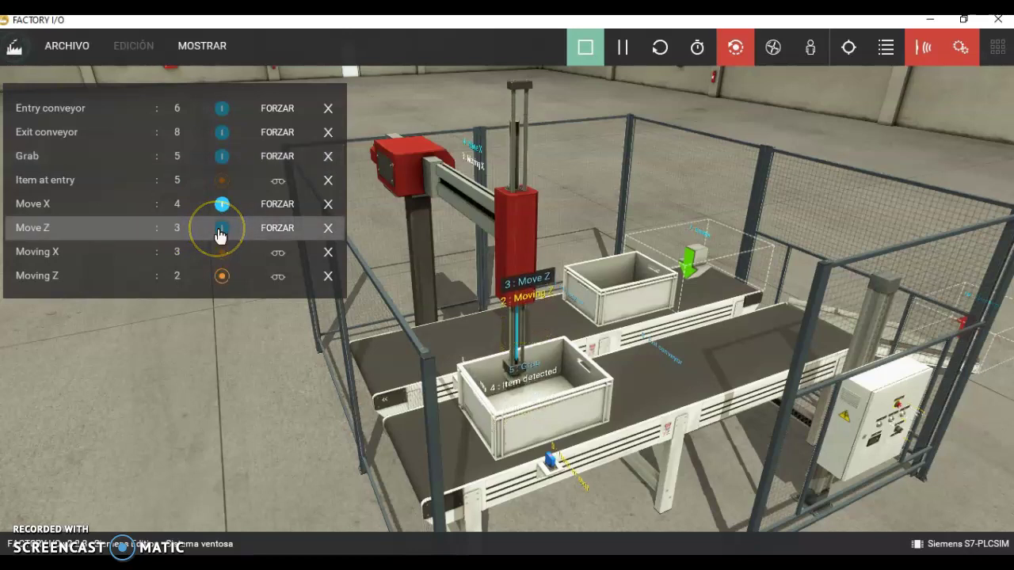
left_click(222, 205)
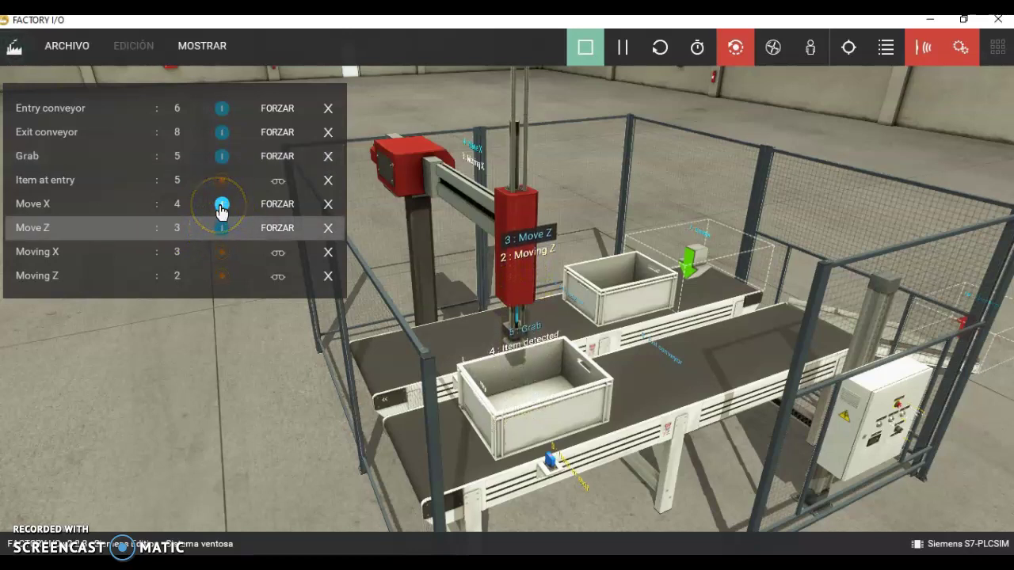
left_click(222, 208)
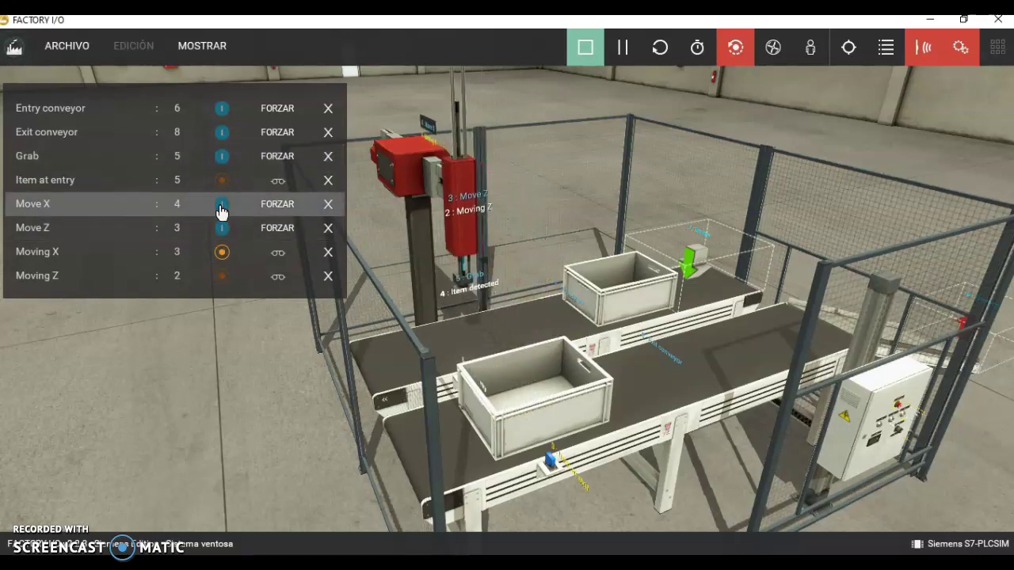
left_click(426, 170)
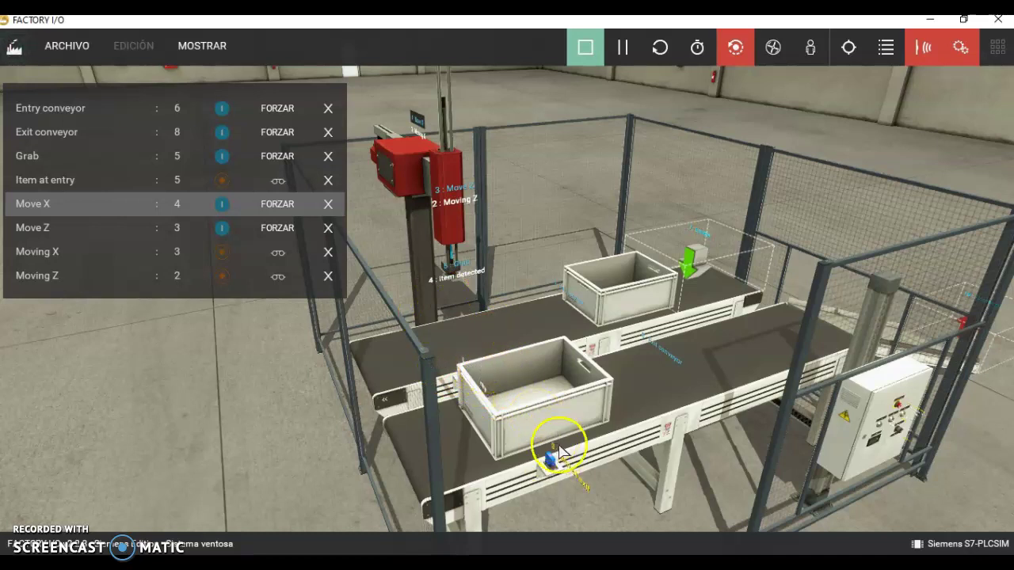
Add the Item at exit sensor to the monitored signals and run the exit conveyor to carry the box away
left_click(566, 470)
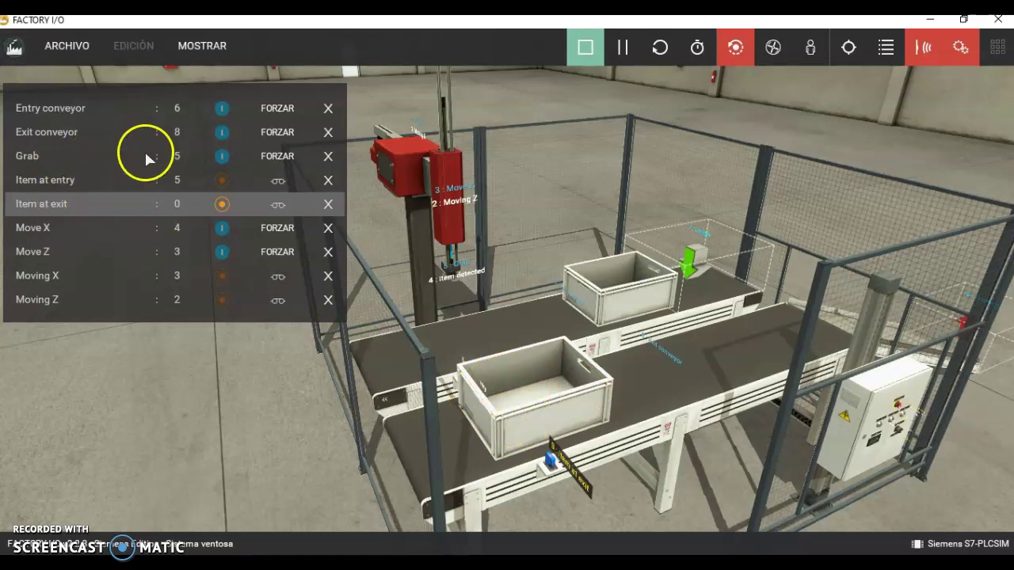
left_click(214, 136)
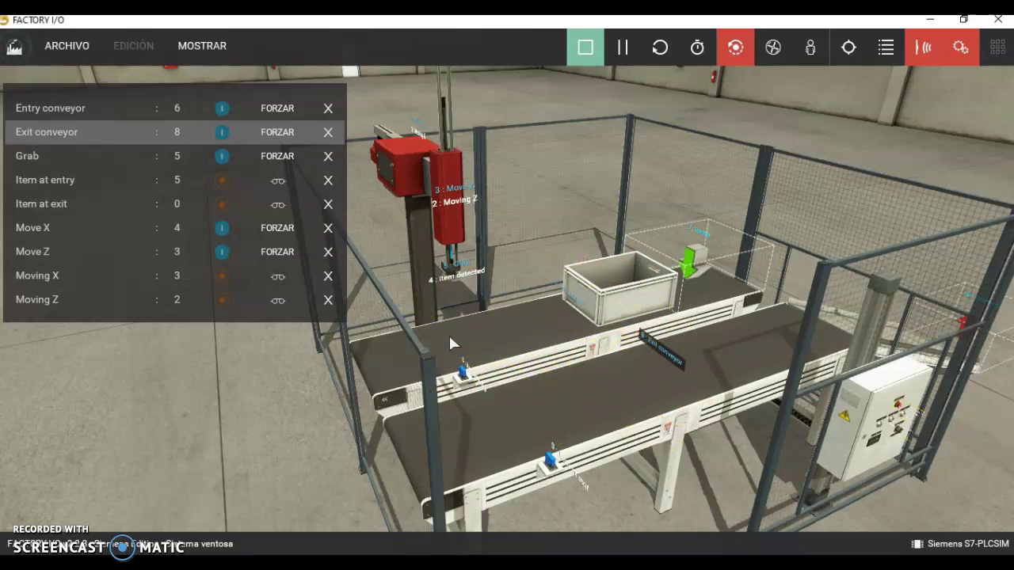
Switch to TIA Portal and expand PLC_1 and its Program blocks folder in the project tree
key("alt+Tab")
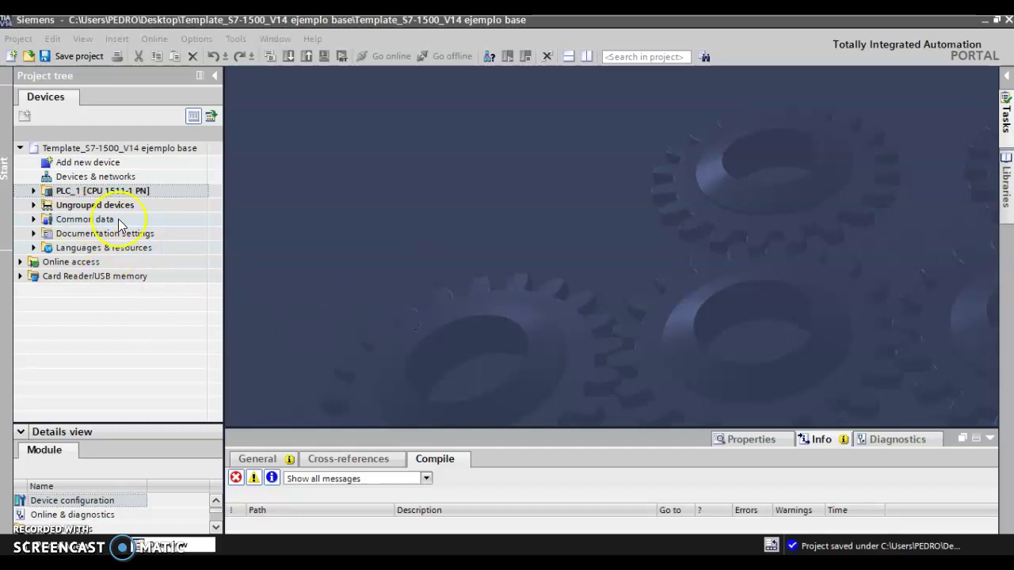
left_click(34, 192)
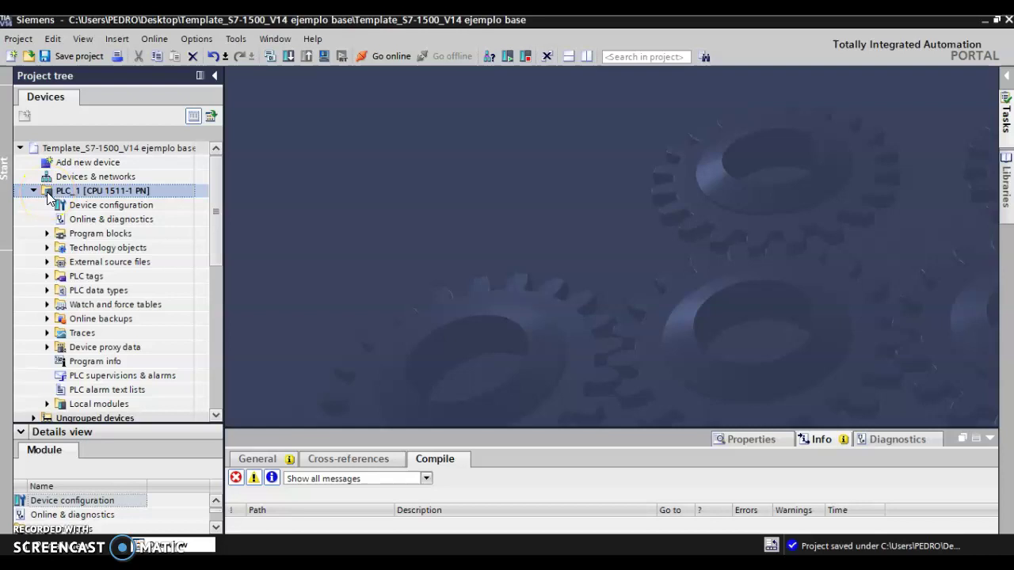
left_click(47, 235)
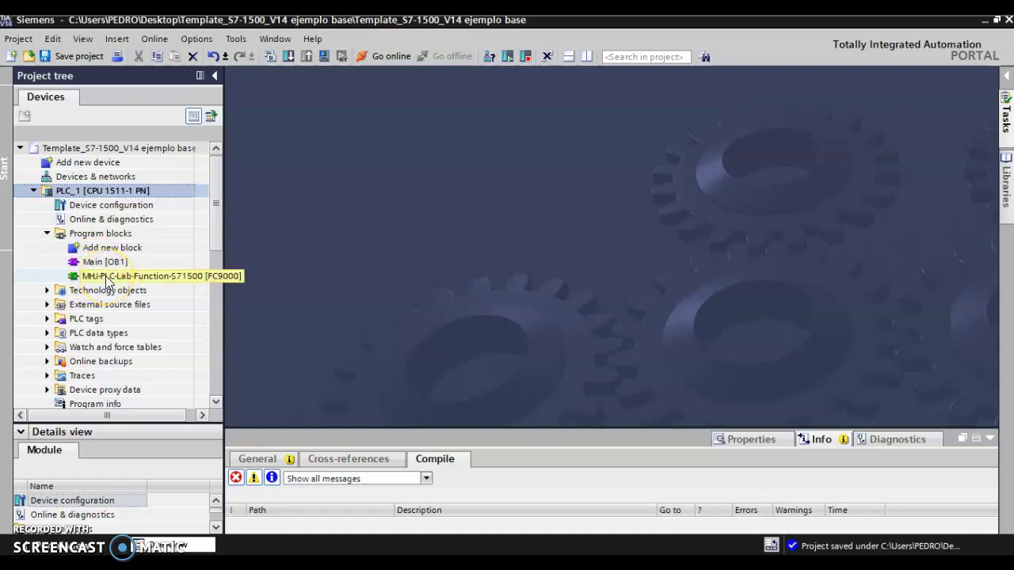
left_click(53, 320)
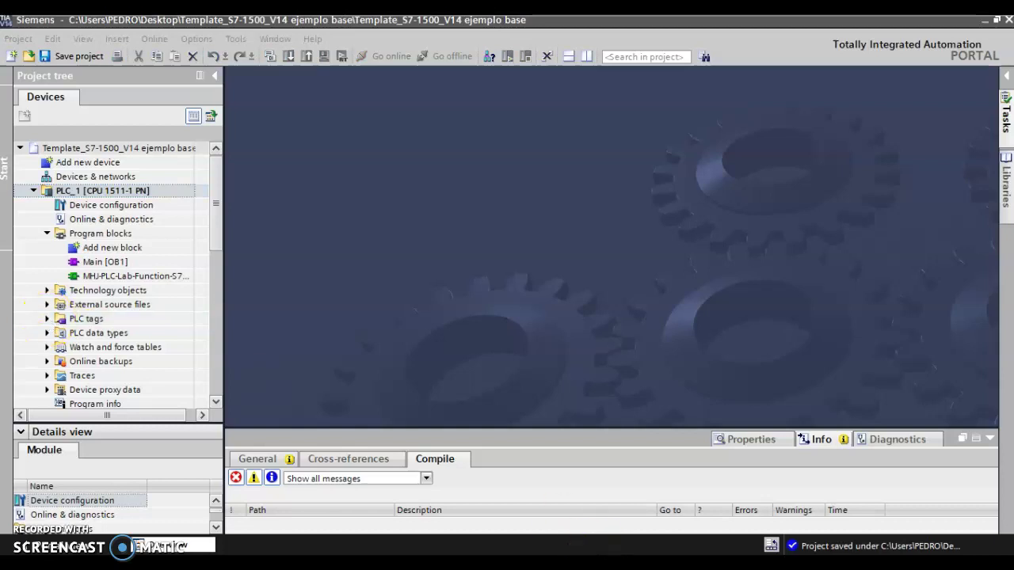
Switch to FACTORY I/O and open the Siemens S7-PLCSIM driver's sensor and actuator assignments
left_click(500, 546)
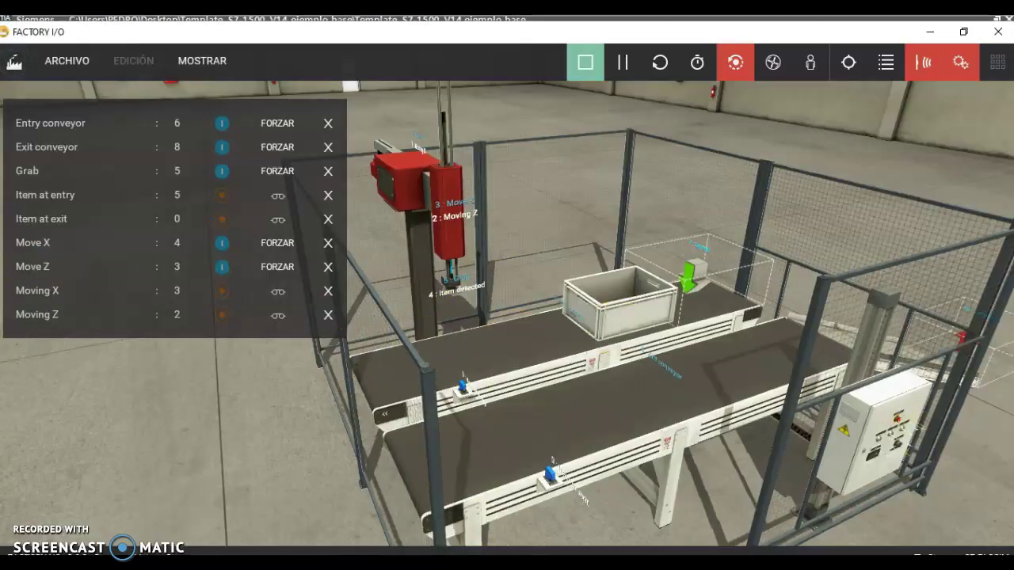
left_click(52, 62)
left_click(82, 208)
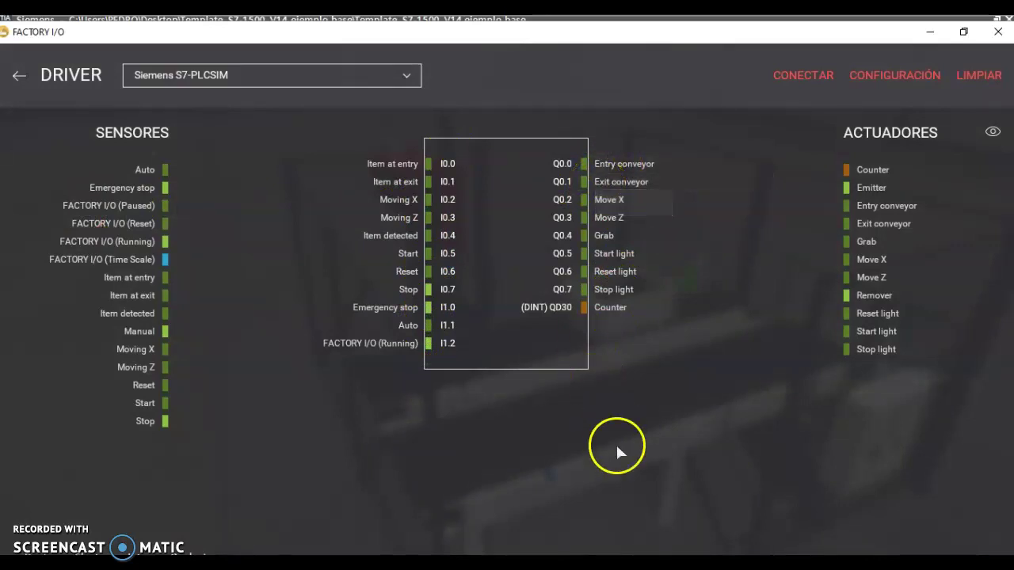
Switch to TIA Portal and open the Standard-Variablentabelle under the PLC's tags
key("alt+Tab")
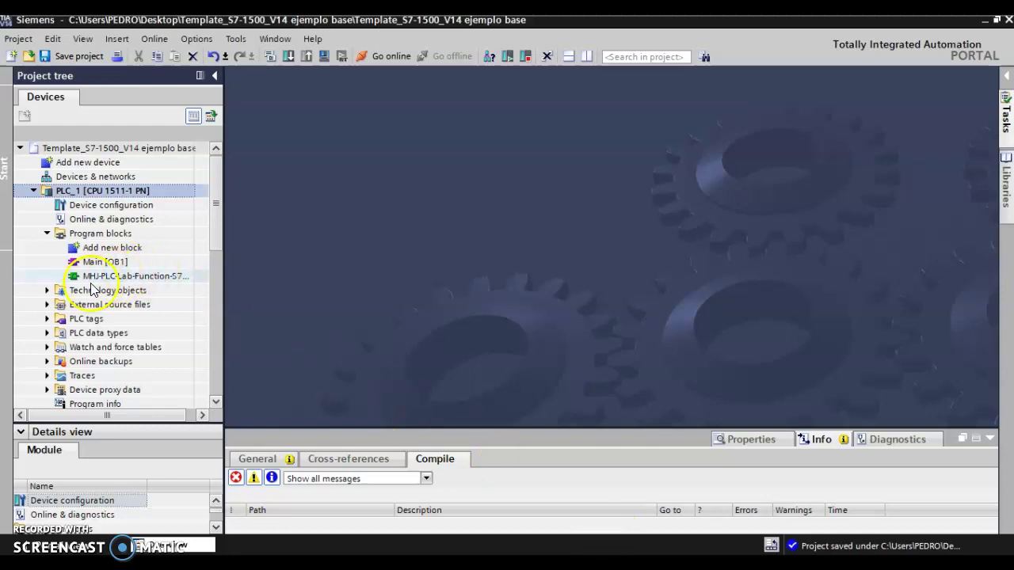
left_click(46, 319)
double_click(115, 361)
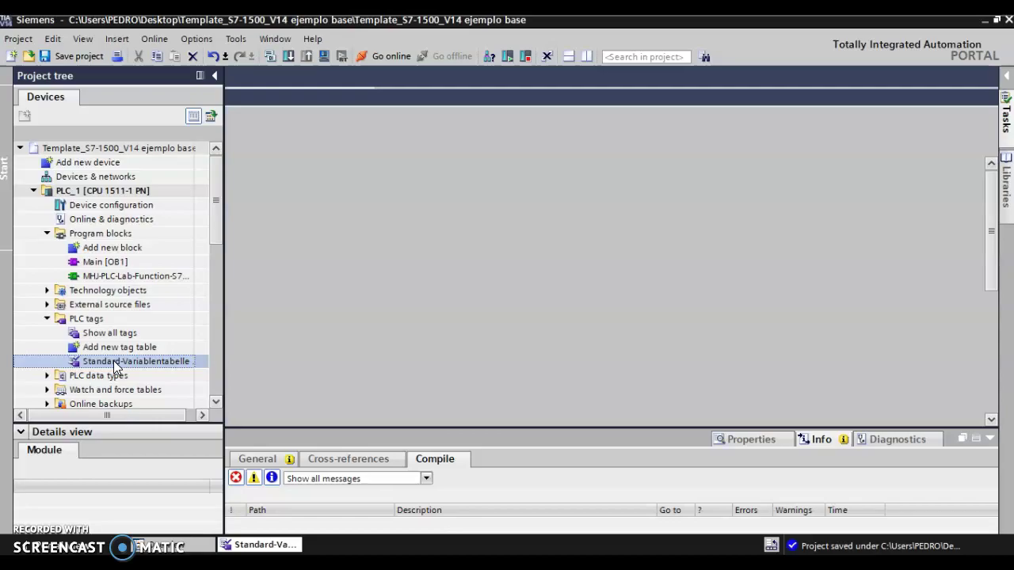
Compare the FACTORY I/O driver's input and output addresses with the tags in TIA Portal's Standard-Variablentabelle
key("alt+Tab")
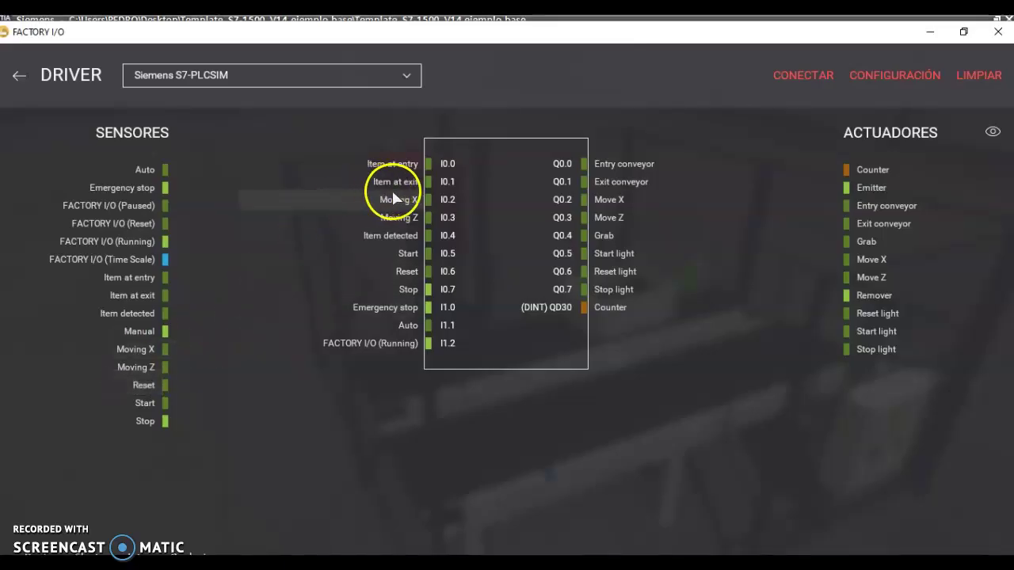
key("alt+Tab")
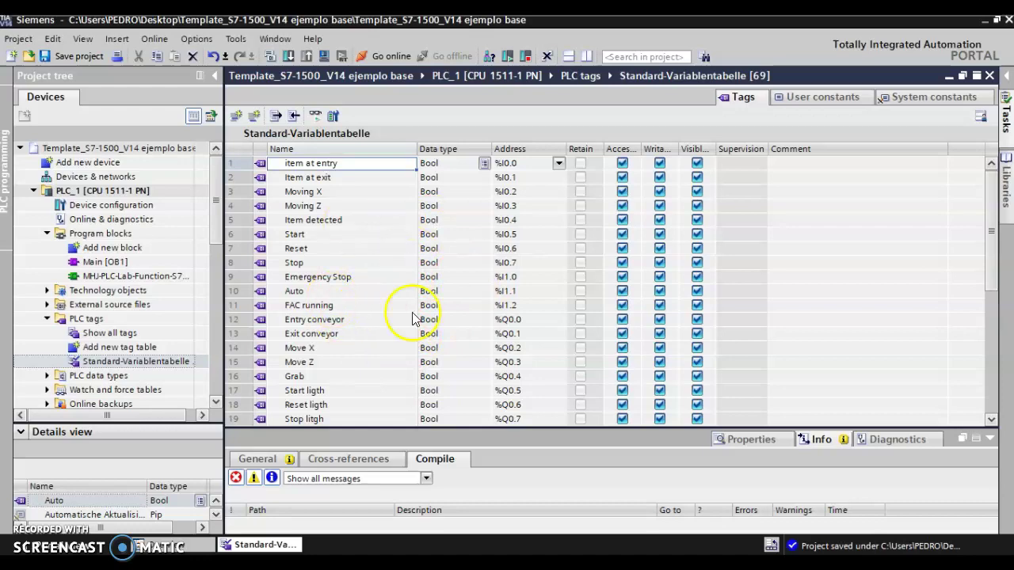
key("alt+Tab")
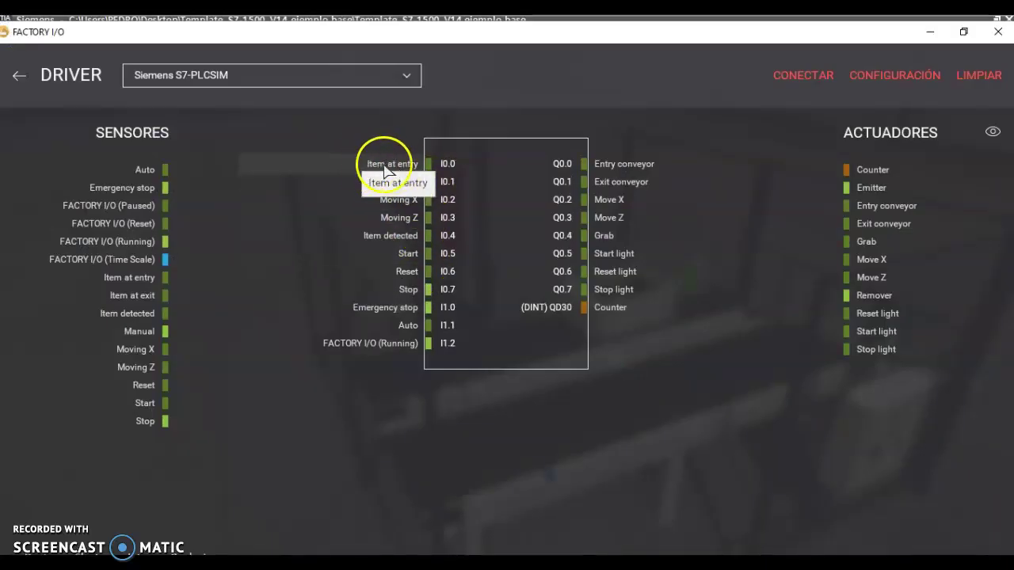
key("alt+Tab")
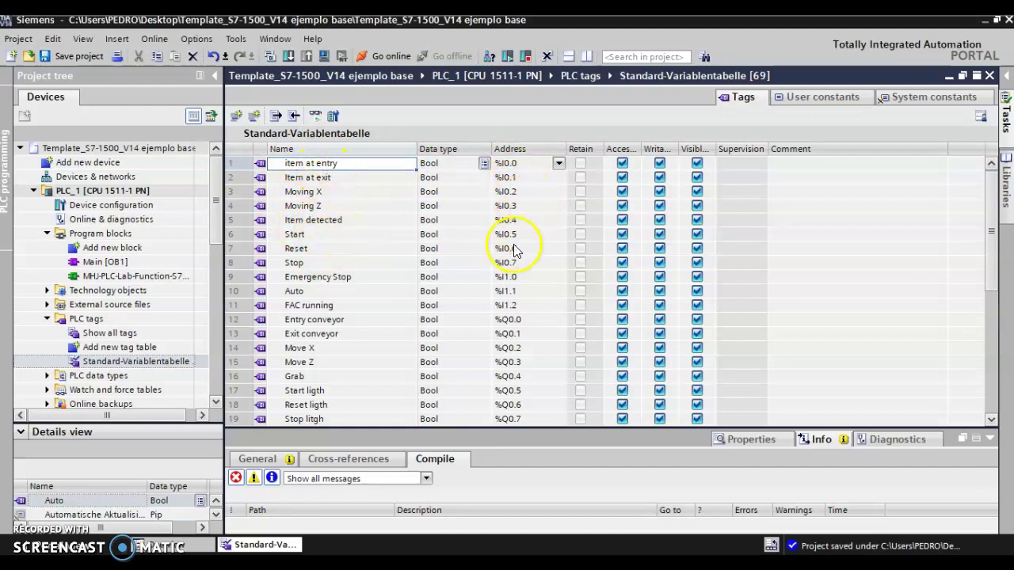
Set the Entry conveyor tag's address to %Q0.0 in the Standard-Variablentabelle
left_click(315, 320)
left_click(534, 323)
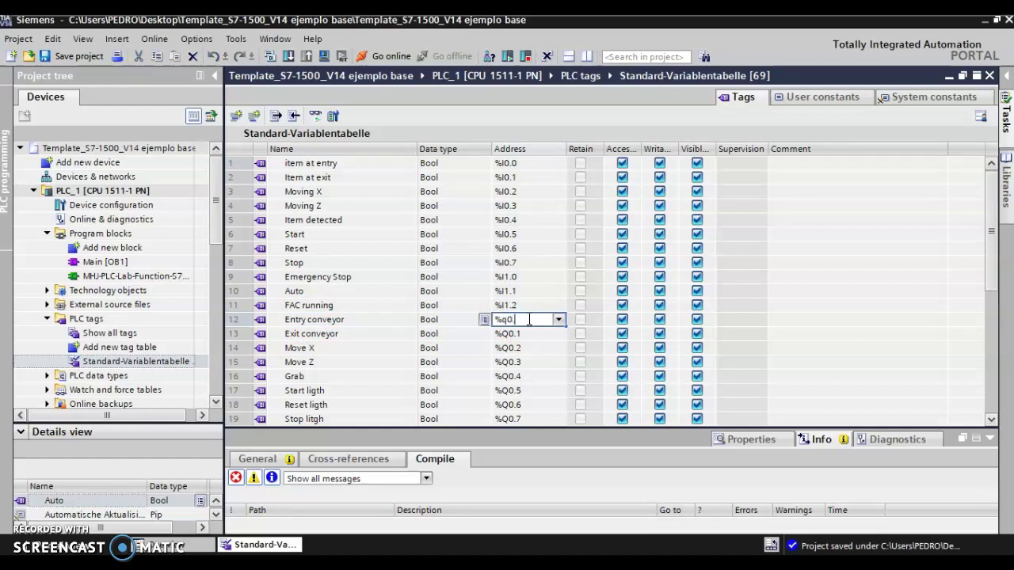
key("Return")
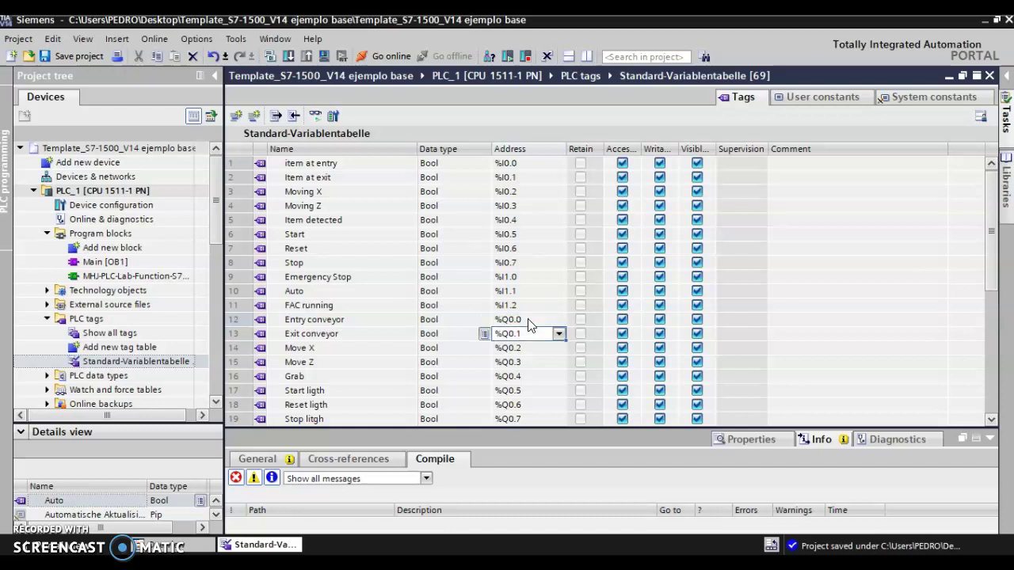
left_click(531, 382)
Recheck the tag table's names and addresses against the FACTORY I/O driver's sensor and actuator mapping
key("alt+Tab")
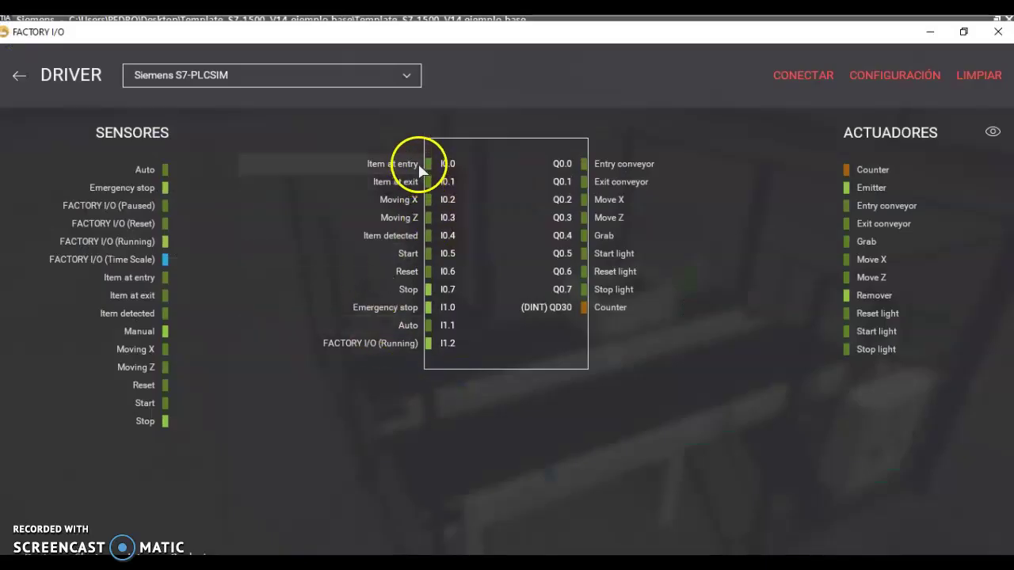
key("alt+Tab")
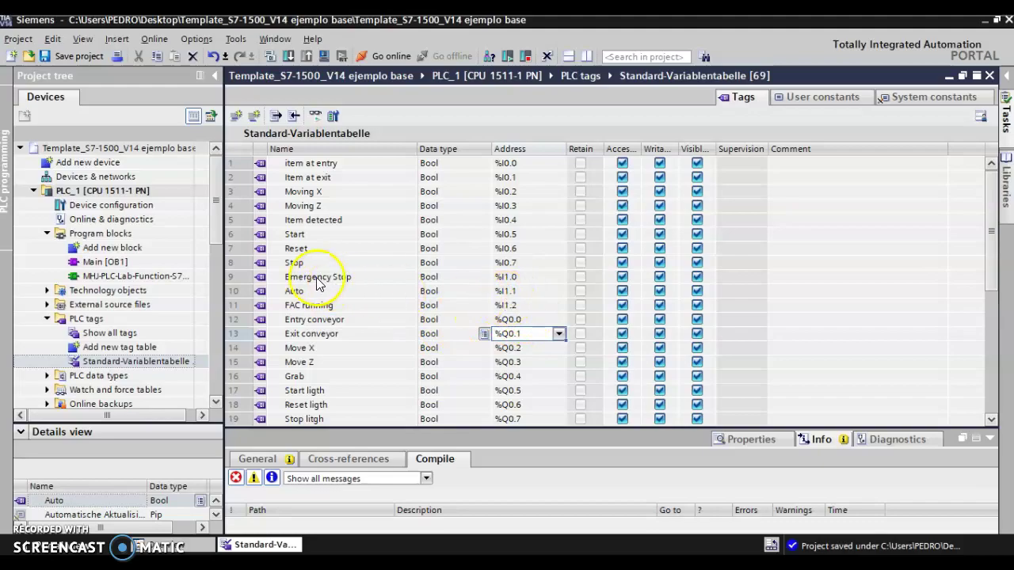
key("alt+Tab")
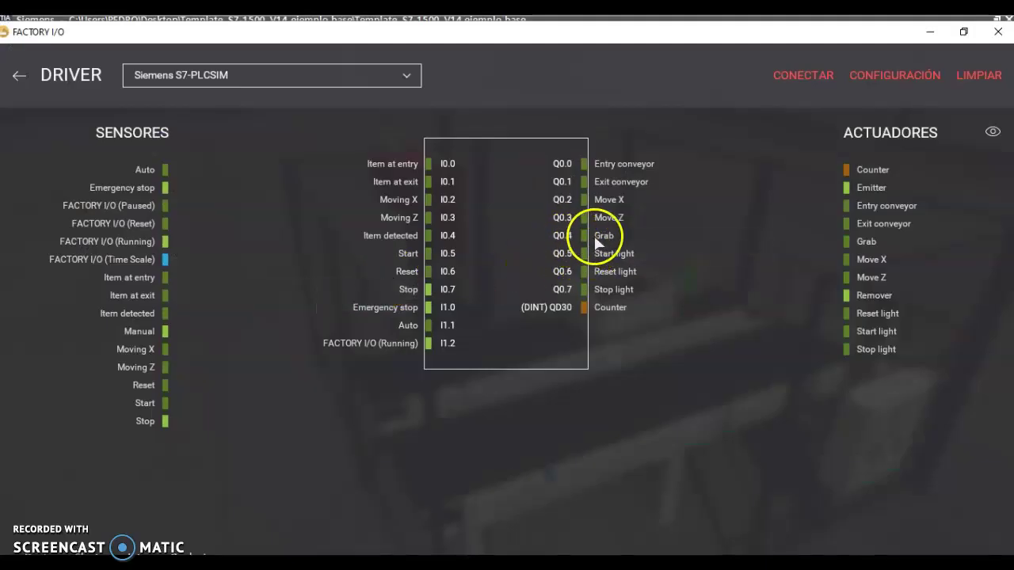
key("alt+Tab")
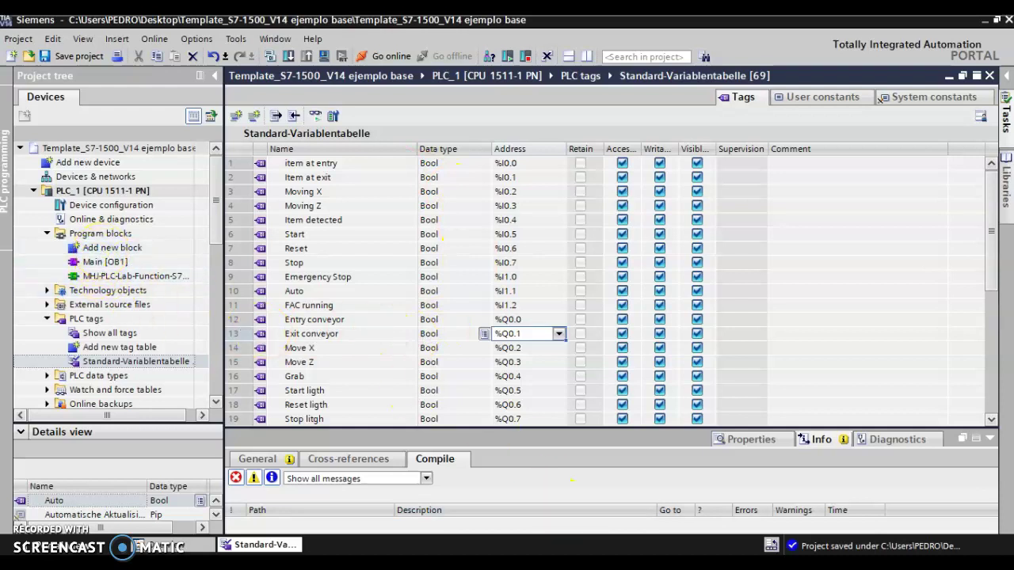
Switch to Práctica Sistema Ventosa.pdf in Adobe Acrobat Reader to read the block definitions
key("alt+Tab")
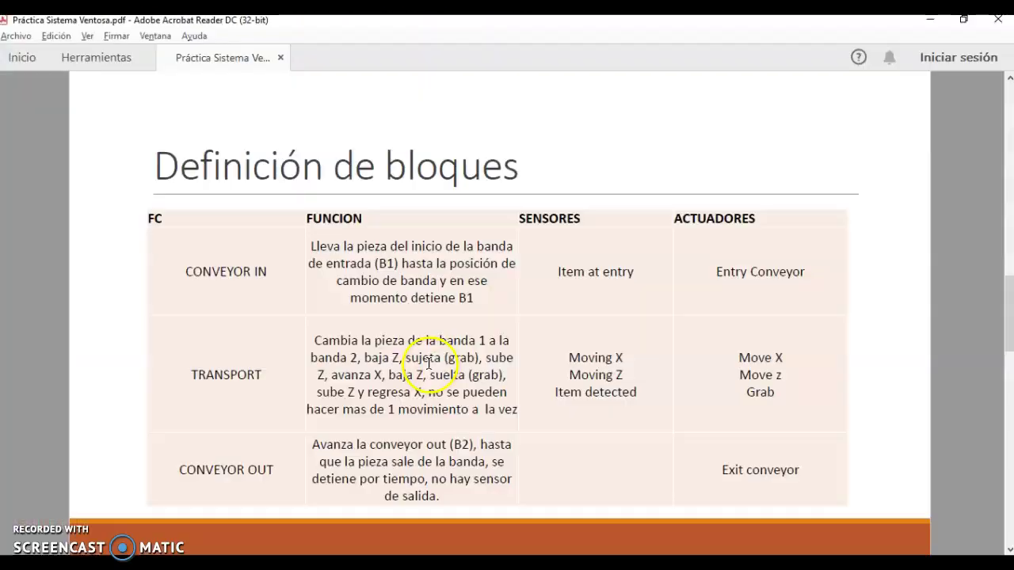